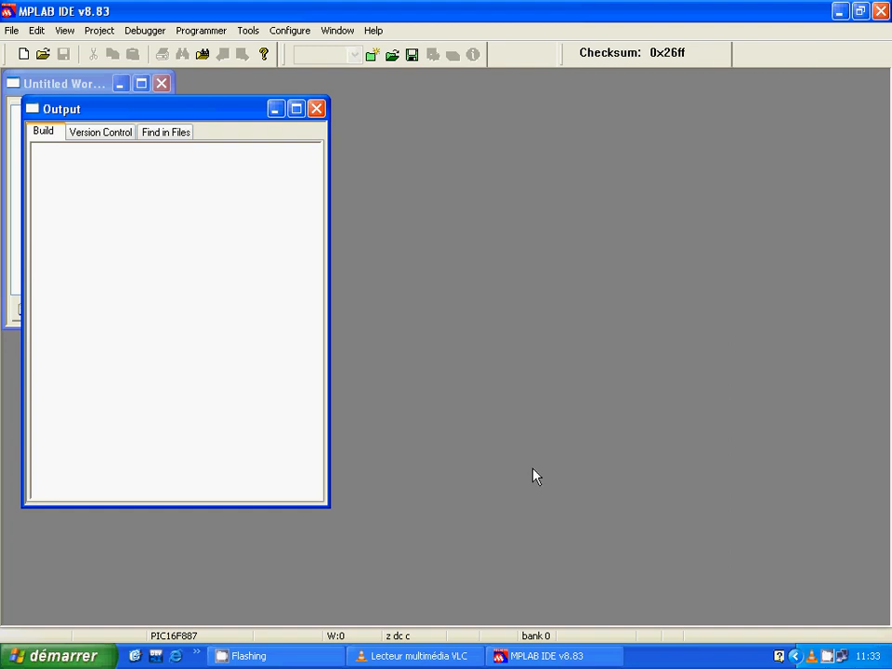
Start a new project with the Project Wizard, choosing device PIC16F887 and the MPASM Assembler of the Microchip MPASM Toolsuite
click(100, 31)
click(118, 56)
click(256, 334)
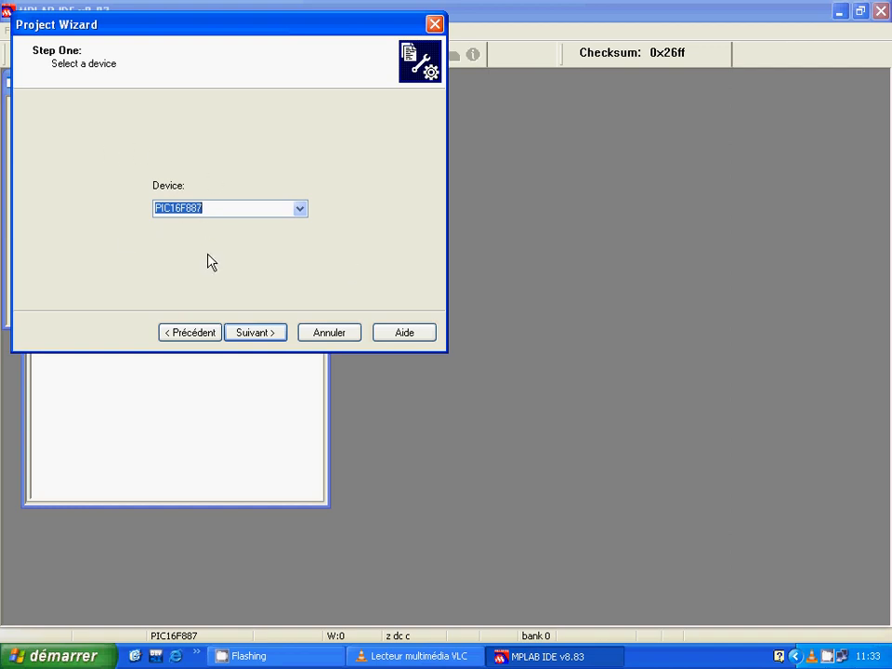
click(300, 211)
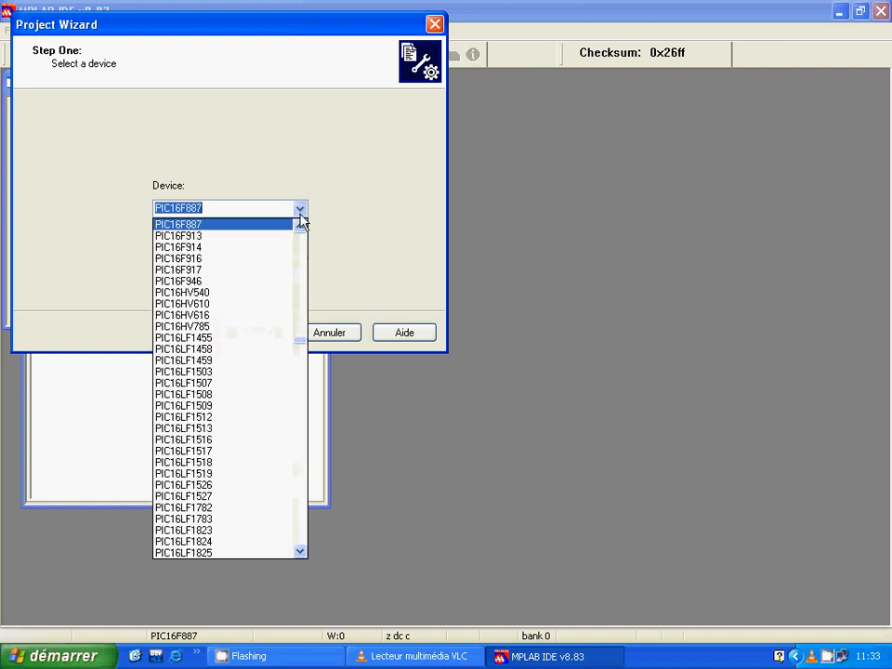
click(197, 225)
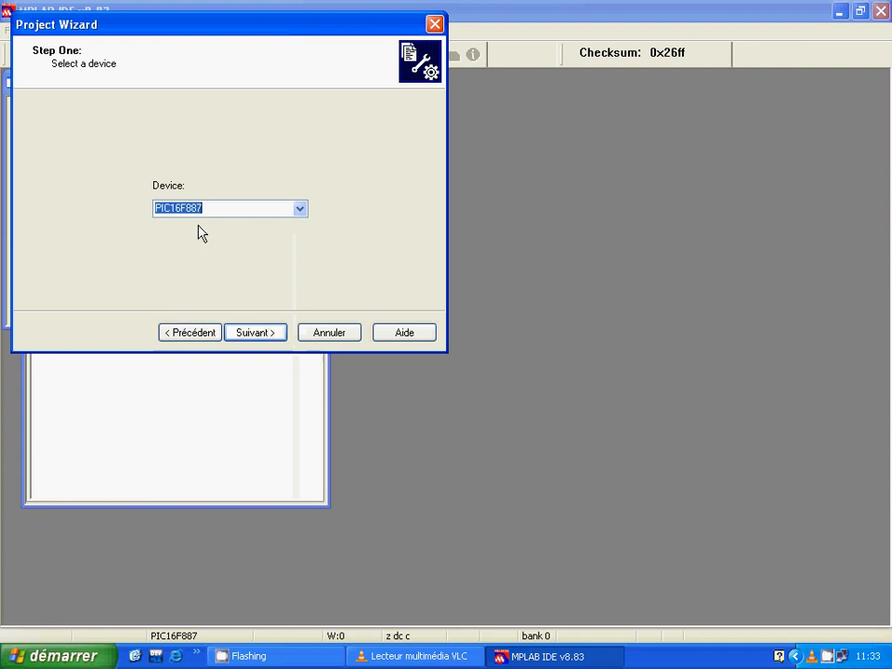
click(252, 336)
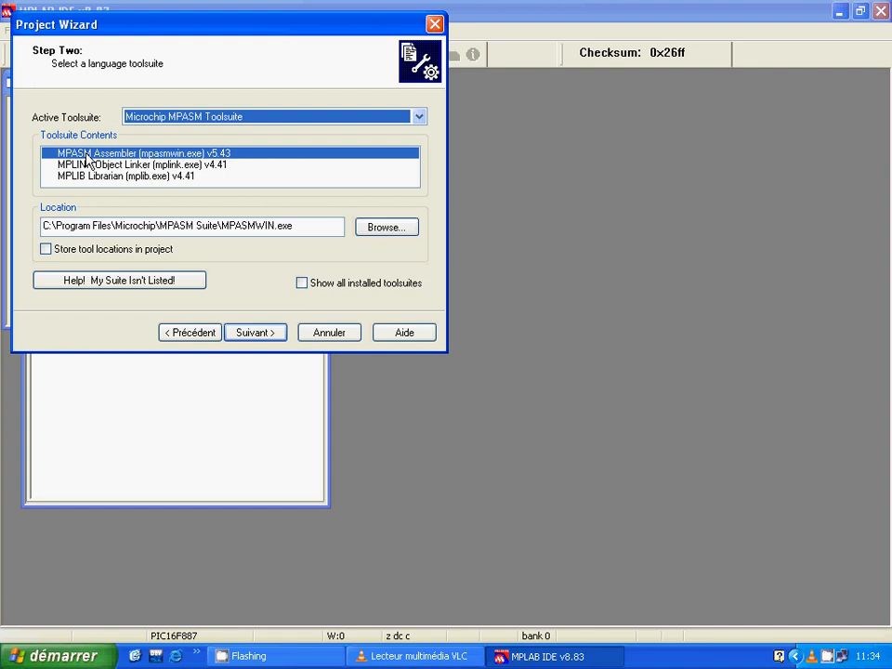
click(88, 153)
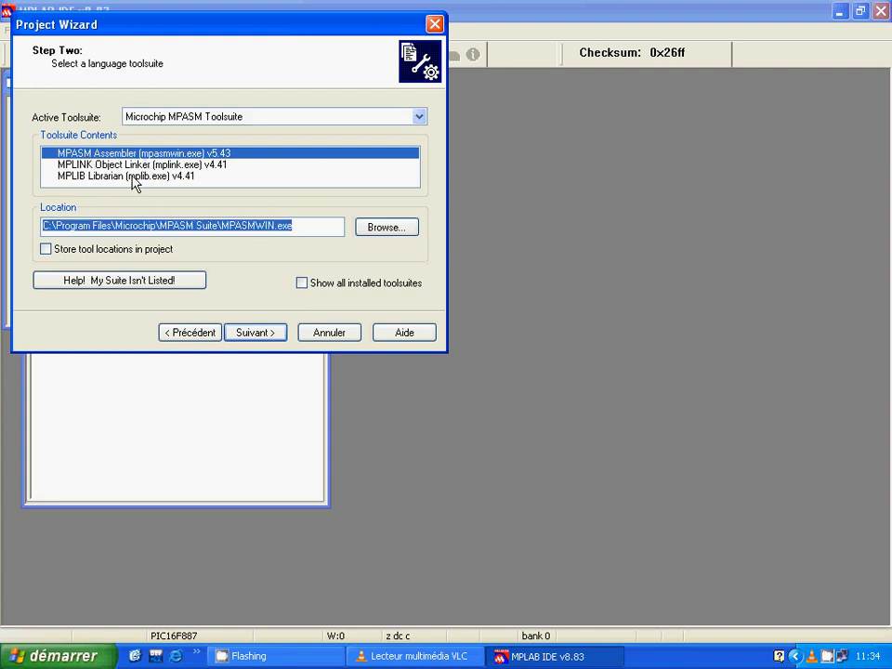
click(279, 336)
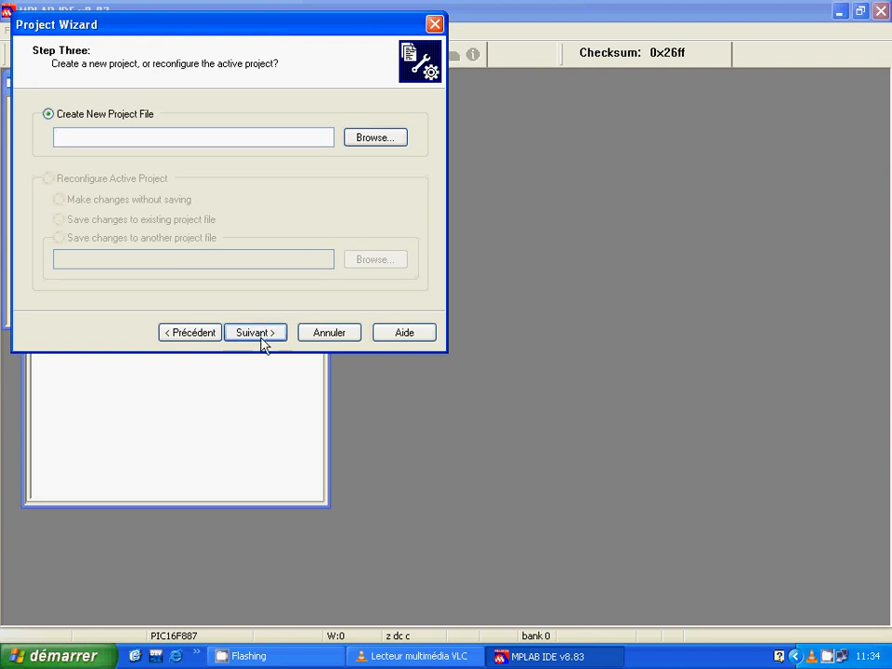
Create a folder named TP MICROC on the desktop (Bureau) for the new project file and open it
click(372, 140)
click(310, 76)
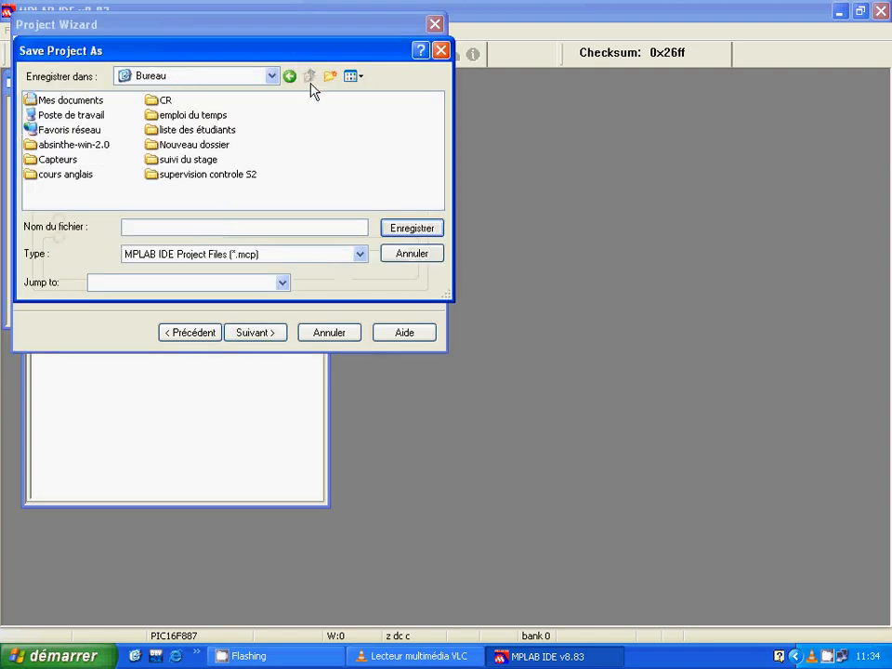
click(329, 76)
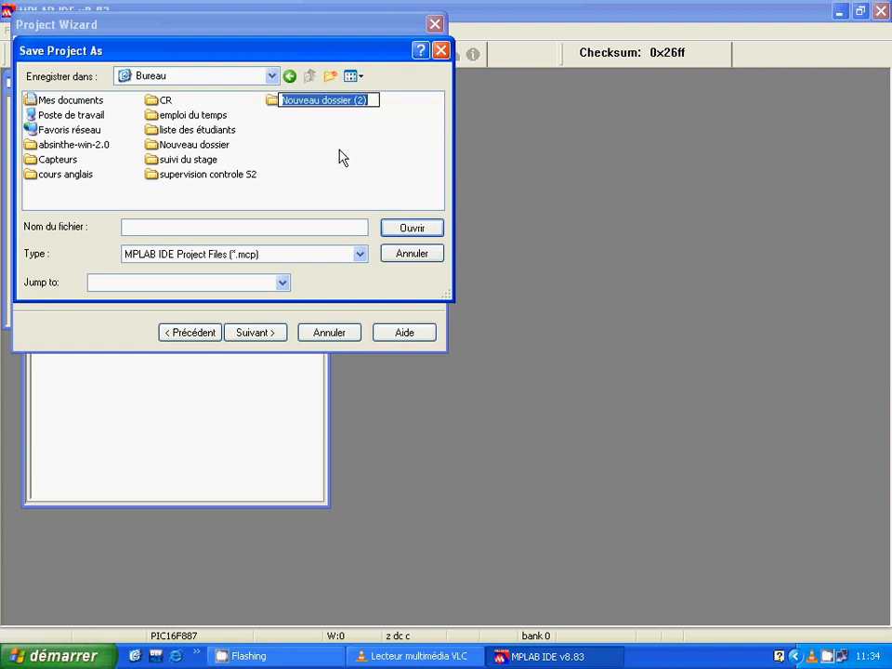
text(T)
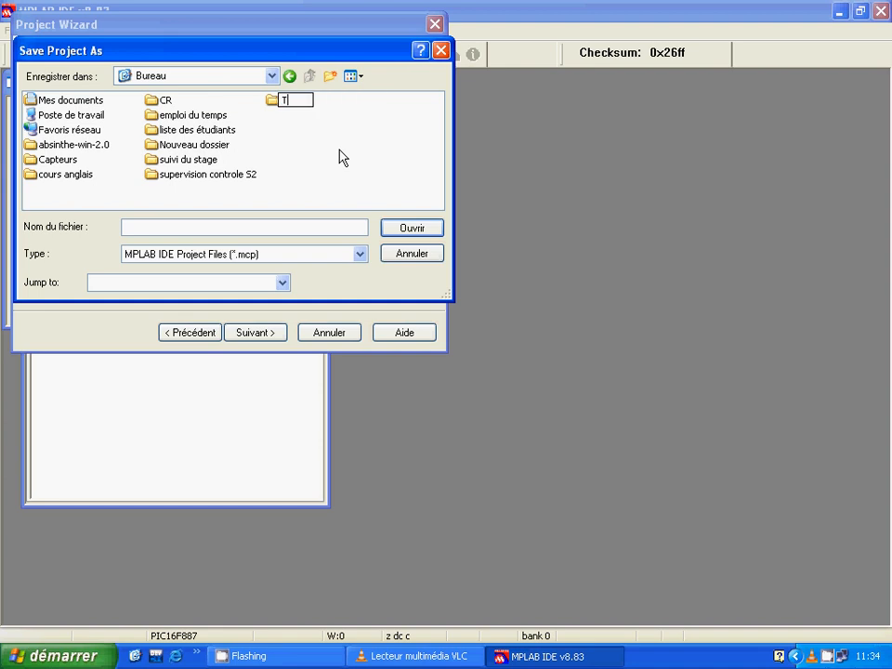
text(¨P MICRO)
key(BackSpace)
text(I)
key(BackSpace)
text(OC)
key(Return)
double_click(298, 104)
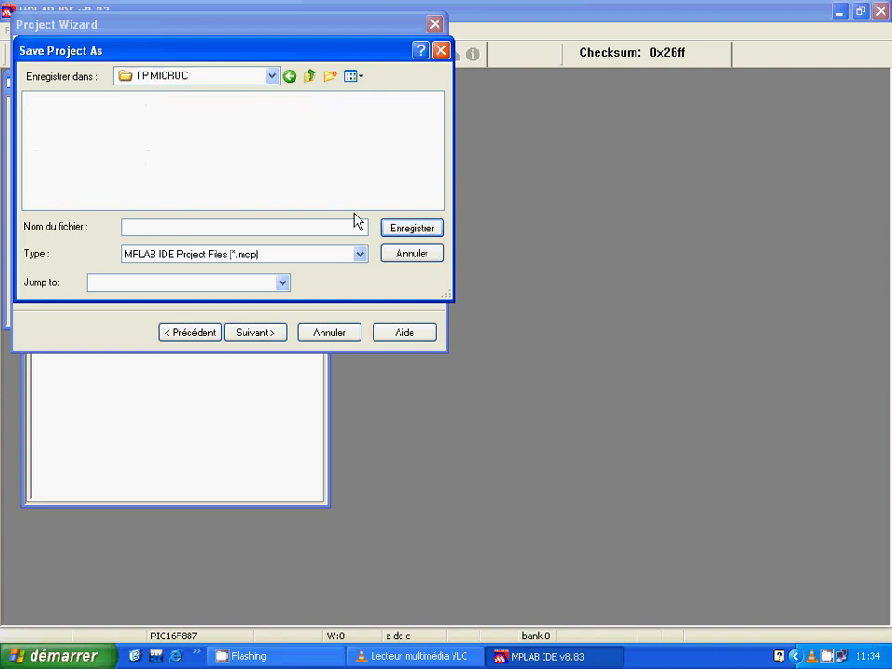
Name the project file MICROC, save it in the TP MICROC folder and finish the wizard without adding files
click(236, 231)
text(MICROC)
click(410, 231)
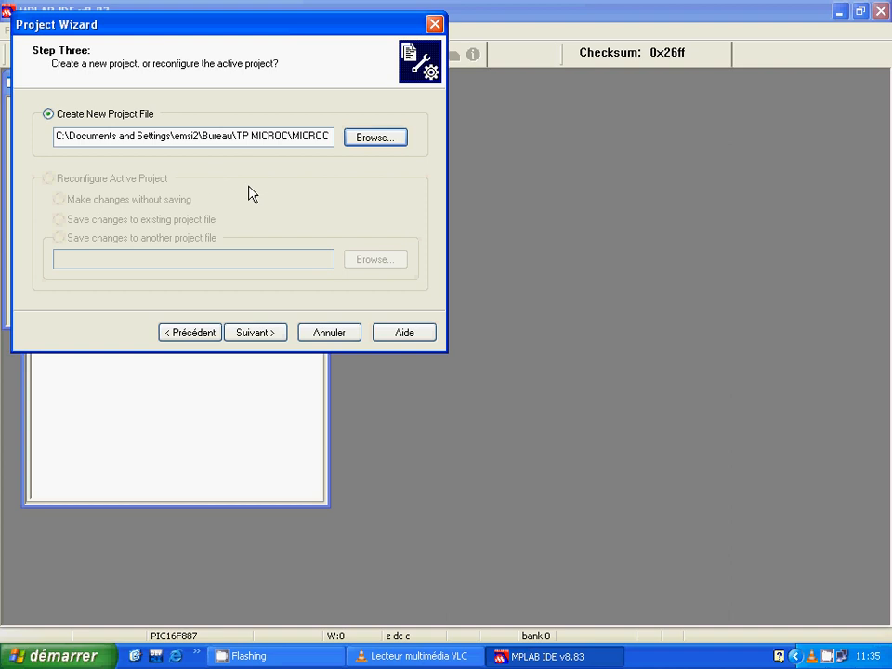
click(272, 334)
click(267, 337)
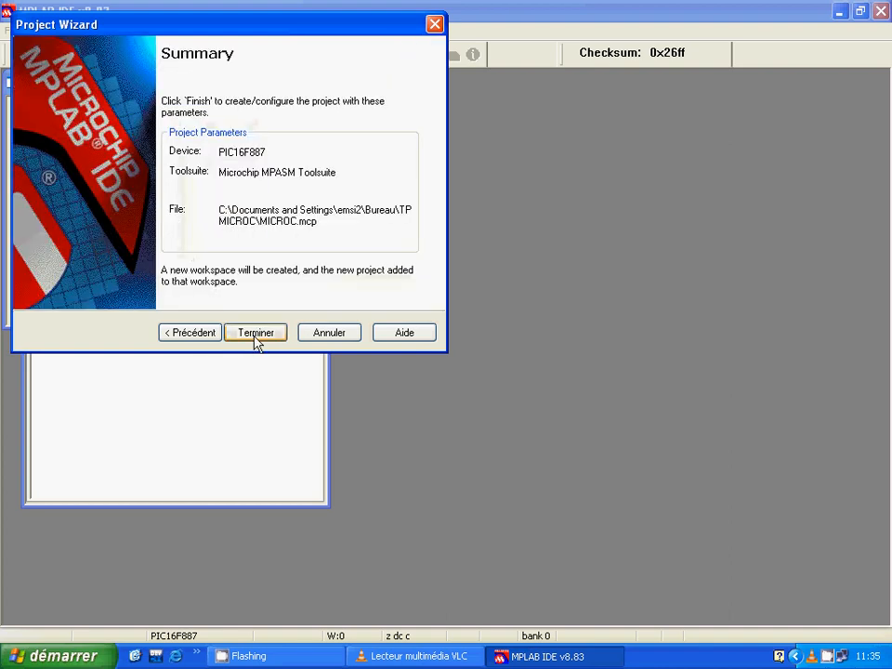
click(257, 337)
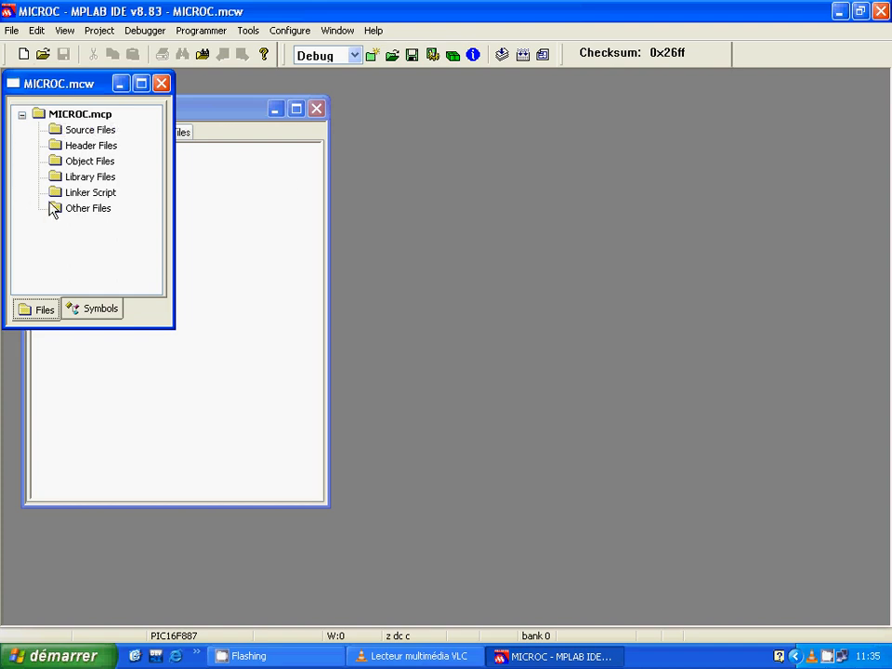
Examine the file categories in the MICROC project tree, especially Source Files and Header Files
click(88, 129)
click(90, 145)
click(91, 161)
click(83, 184)
click(88, 192)
click(86, 208)
click(90, 130)
click(103, 147)
click(103, 161)
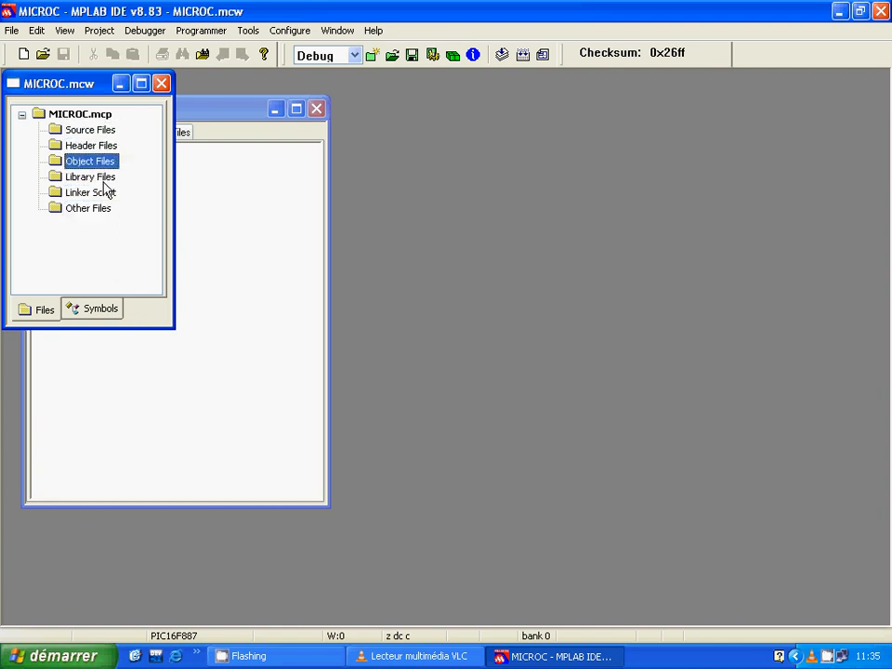
click(104, 177)
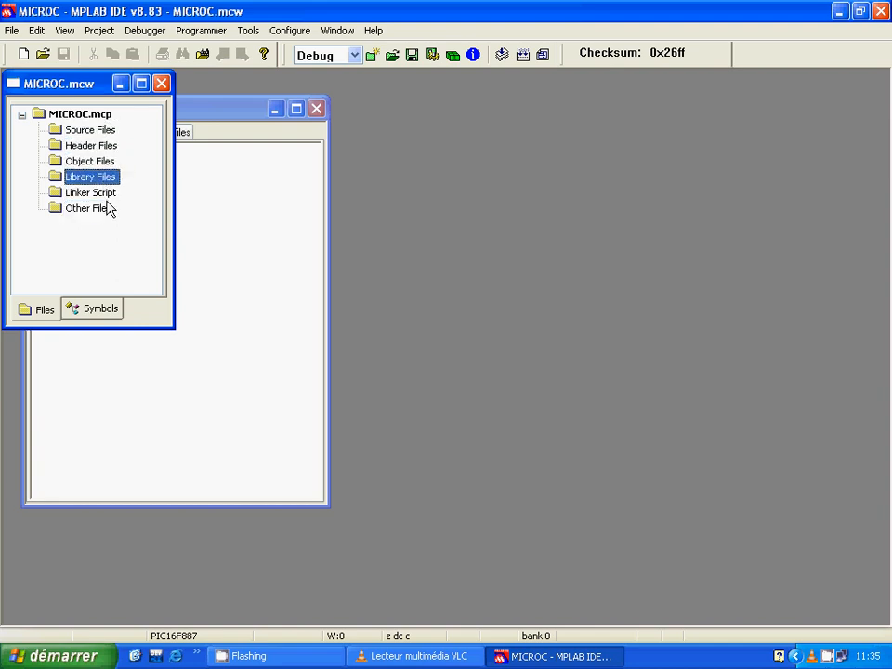
click(98, 130)
click(101, 142)
click(96, 130)
click(91, 145)
click(93, 130)
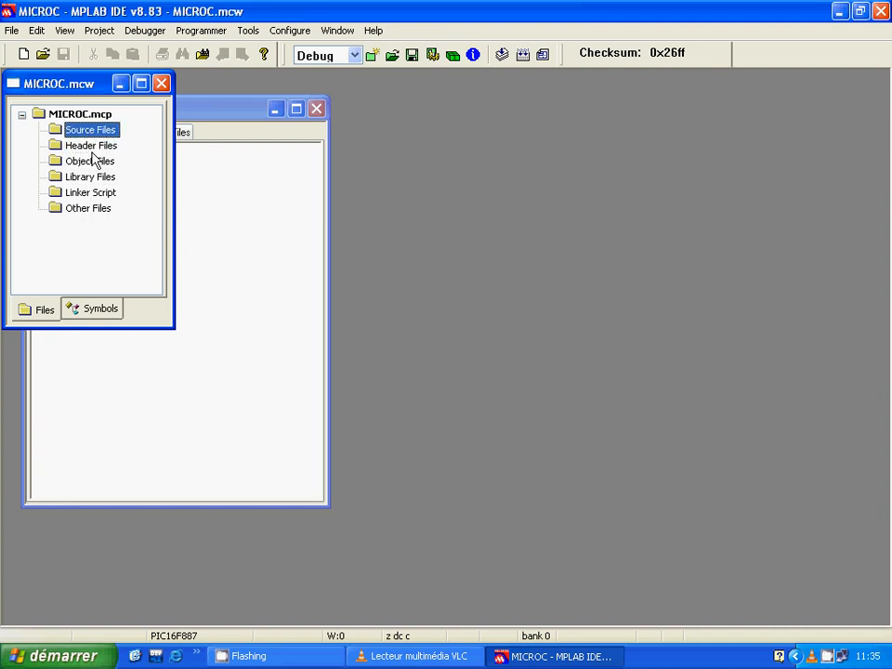
click(91, 146)
click(92, 135)
click(113, 146)
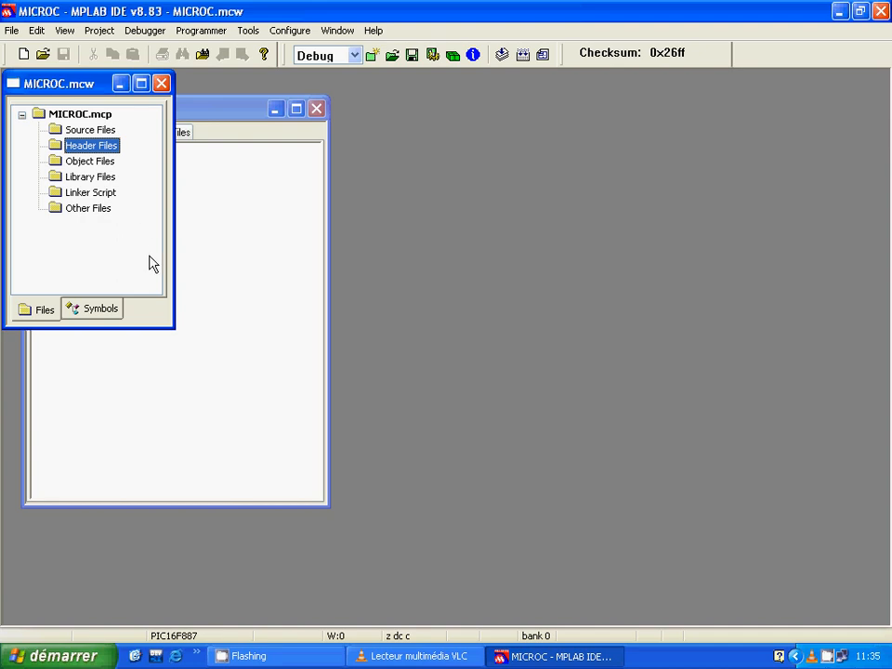
Create a new file containing the lines JFJ, KJGK, KHKJI, LHLL, LKJLL, LNHL and END
click(23, 54)
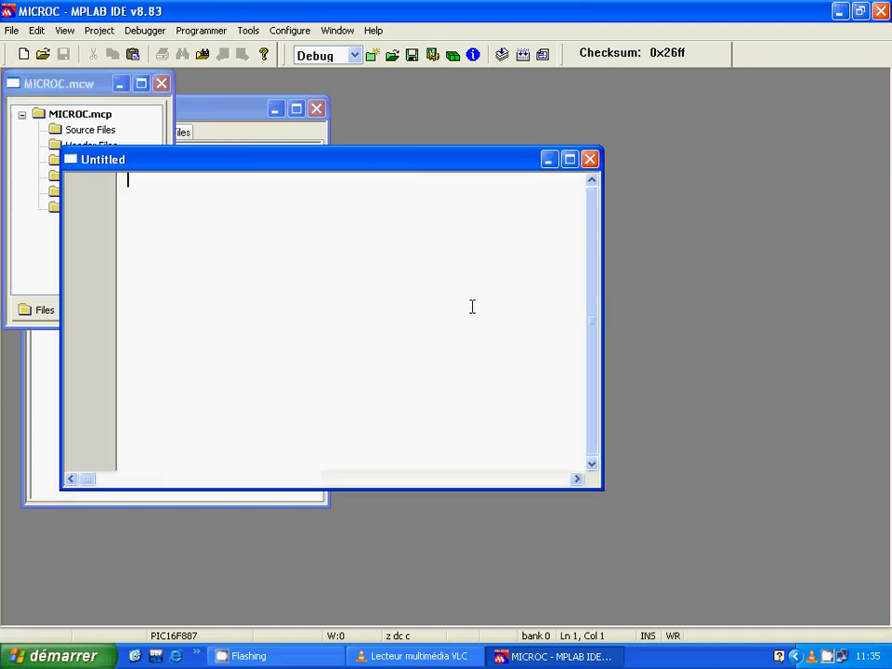
drag(212, 158, 385, 173)
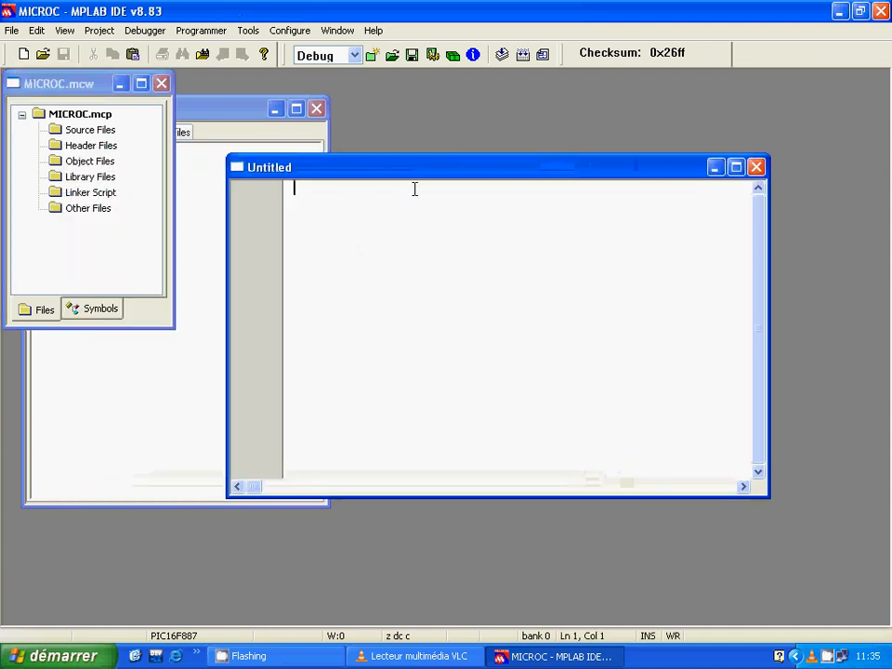
text(JFJ)
key(Return)
text(KJGK)
key(Return)
text(KHKJI)
key(Return)
text(LHLL)
key(Return)
text(LKJLL)
key(Return)
text(LNHL)
key(Return)
text(ENDF)
key(BackSpace)
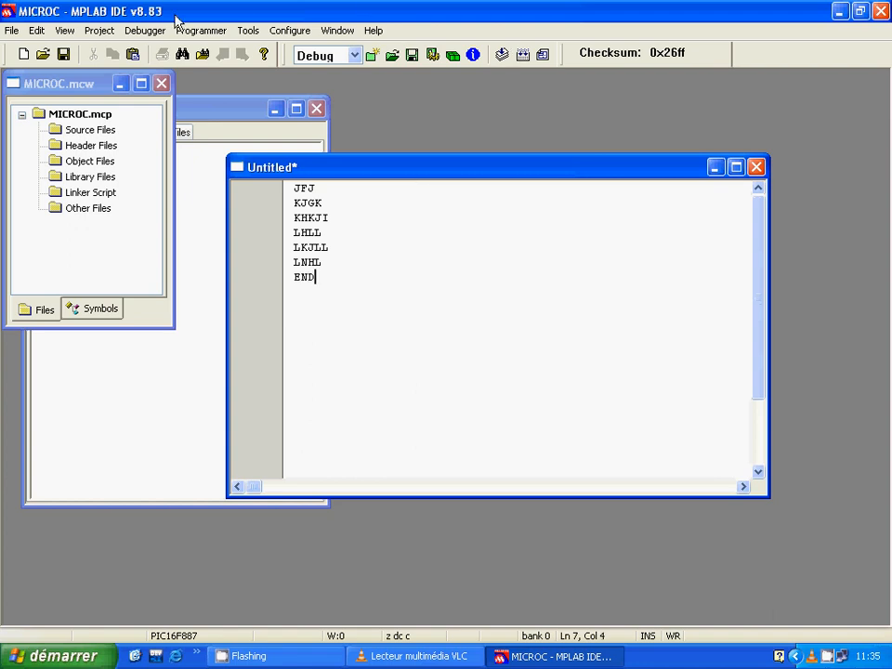
Save the file as issam.asm in the TP MICROC folder and close it
click(12, 32)
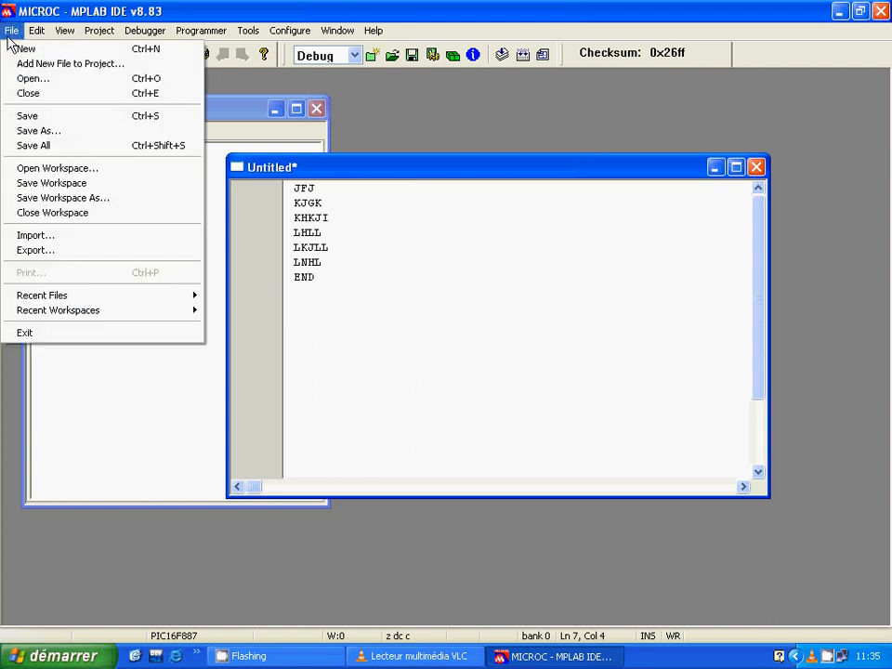
click(56, 131)
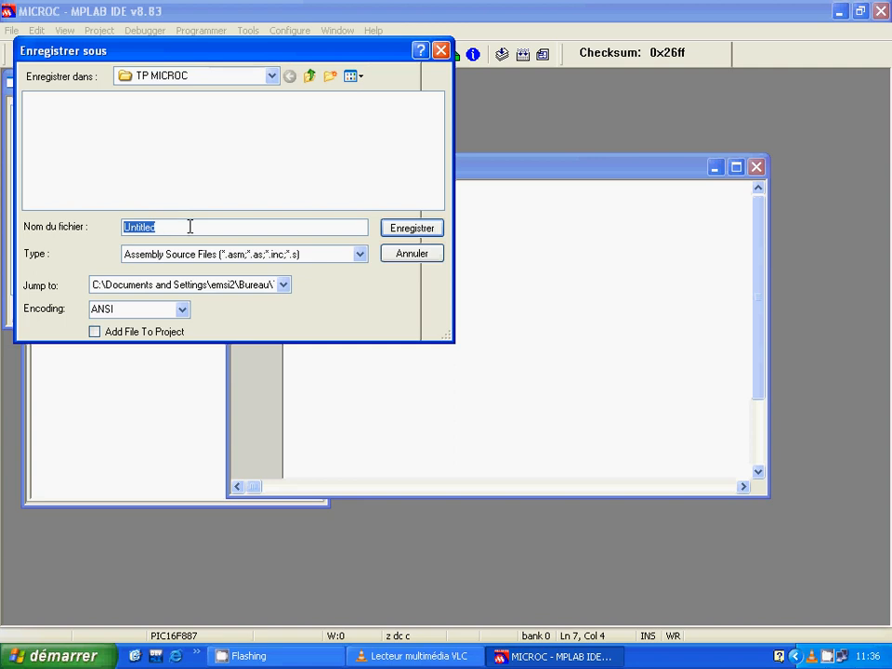
text(ISSA)
key(BackSpace)
key(BackSpace)
key(BackSpace)
key(BackSpace)
text(issam.asm)
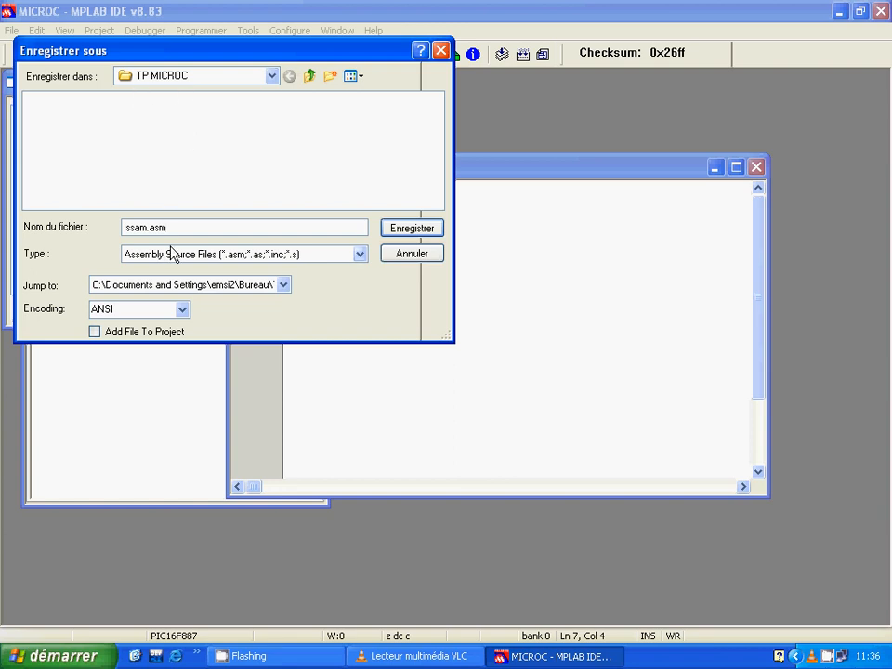
click(425, 231)
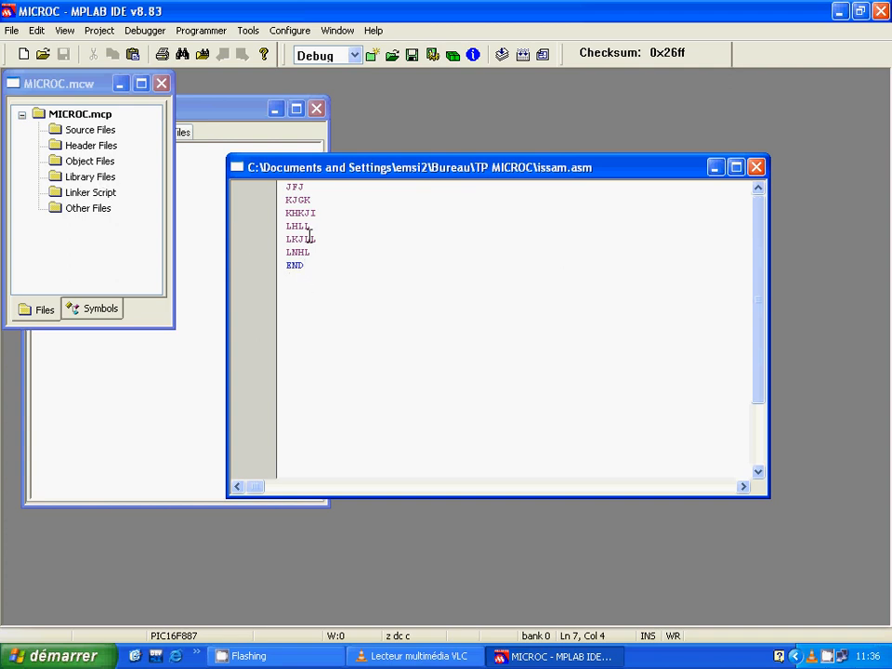
click(756, 166)
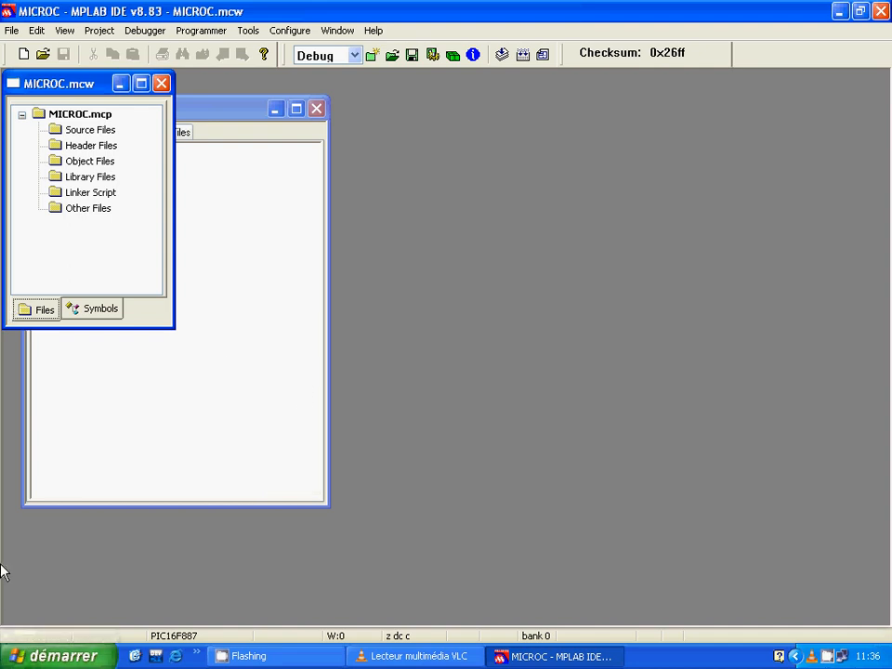
Create another new file and write routine f1: with the lines ufu, gui*iugui, uigui and return
click(23, 55)
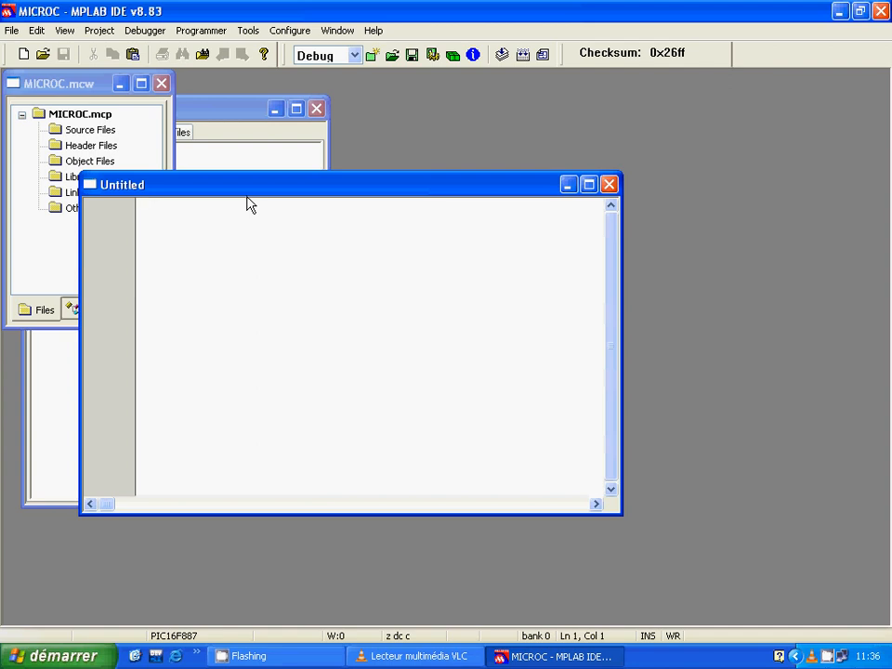
text(f1:)
key(Return)
text(ufu)
key(Return)
text(gui*i)
text(uigui)
key(Return)
text(return)
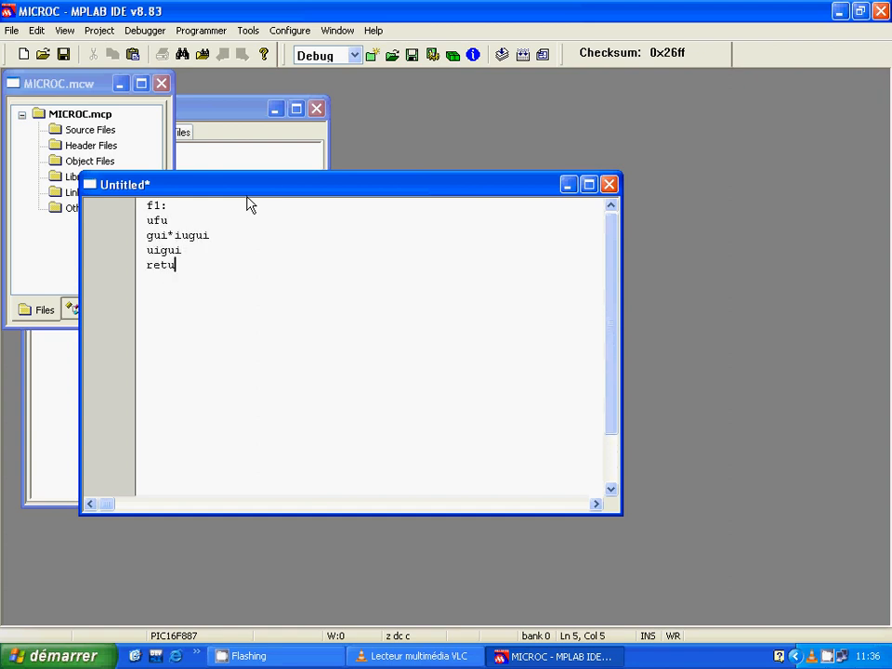
Below f1, after a blank line, write routine f2: with the lines klbnjkl, jkbjk, bjk* and return
key(Return)
key(Return)
text(f2:)
key(Return)
text(klbnjkl)
key(Return)
text(jkbjk)
key(Return)
text(bjk*)
key(Return)
text(re)
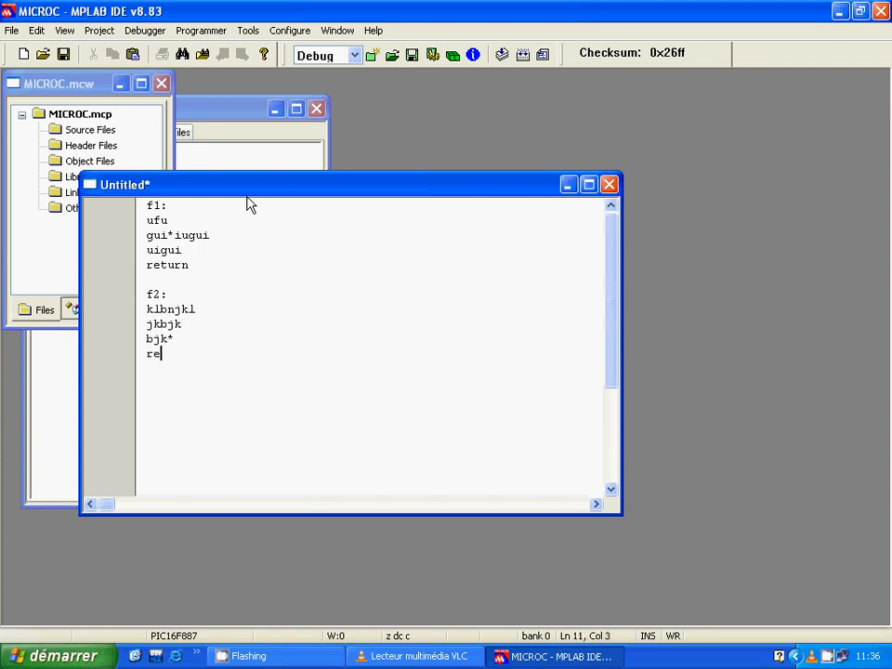
text(turn)
Save the routines file as coucou.inc in the TP MICROC folder and close it
click(12, 30)
click(57, 131)
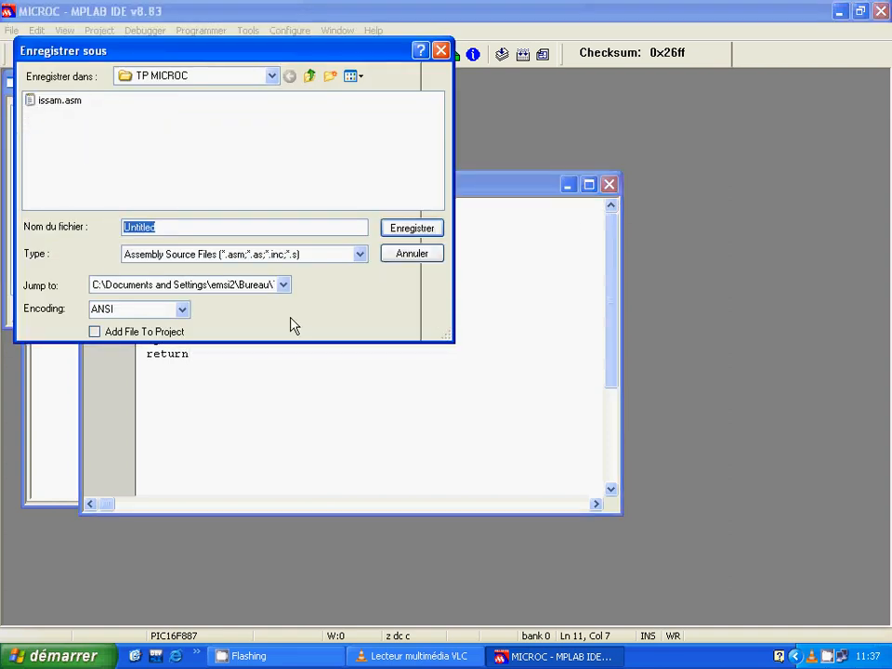
text(coucou.inc)
key(Return)
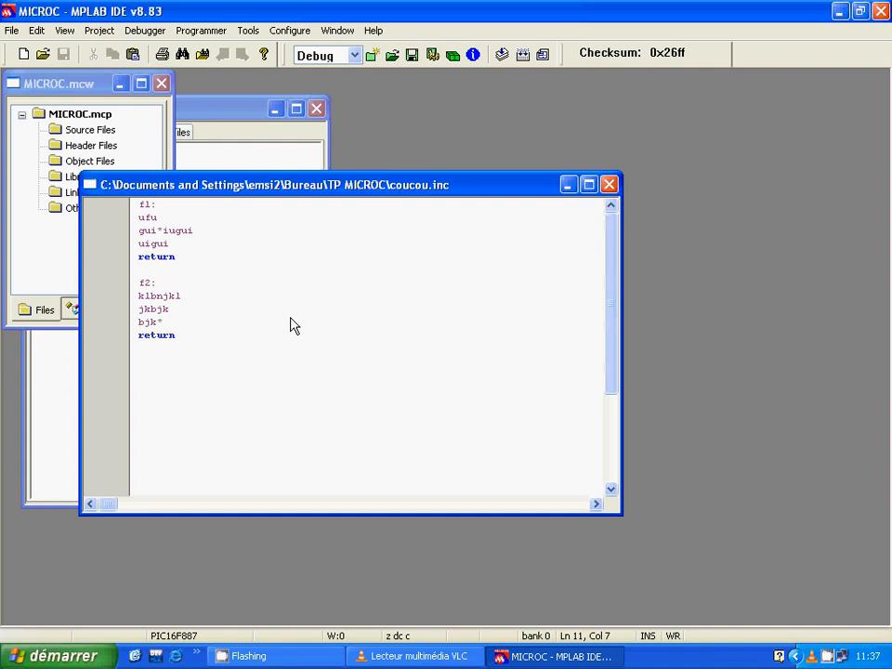
click(609, 184)
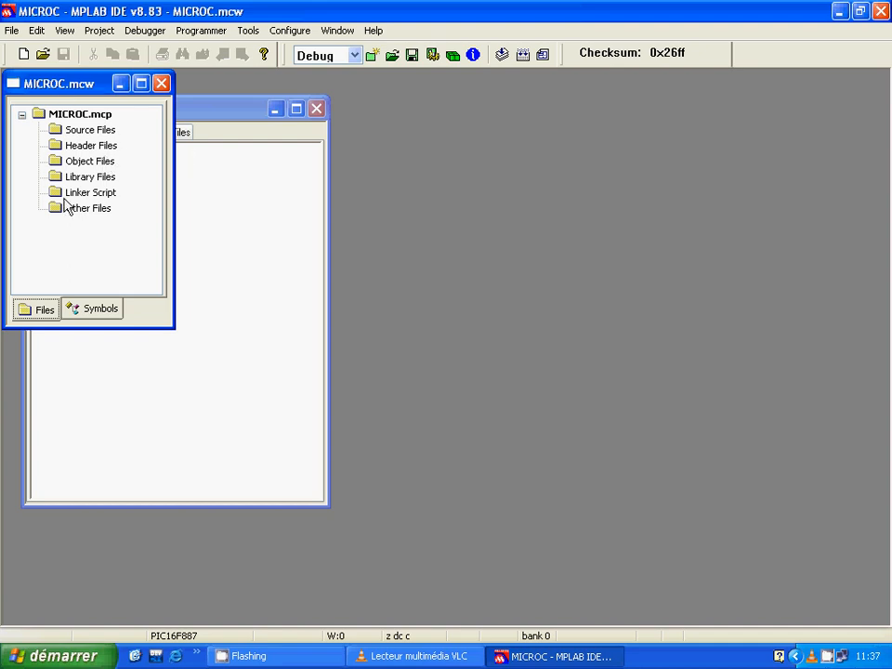
Add issam.asm to the Source Files of the MICROC project
right_click(86, 137)
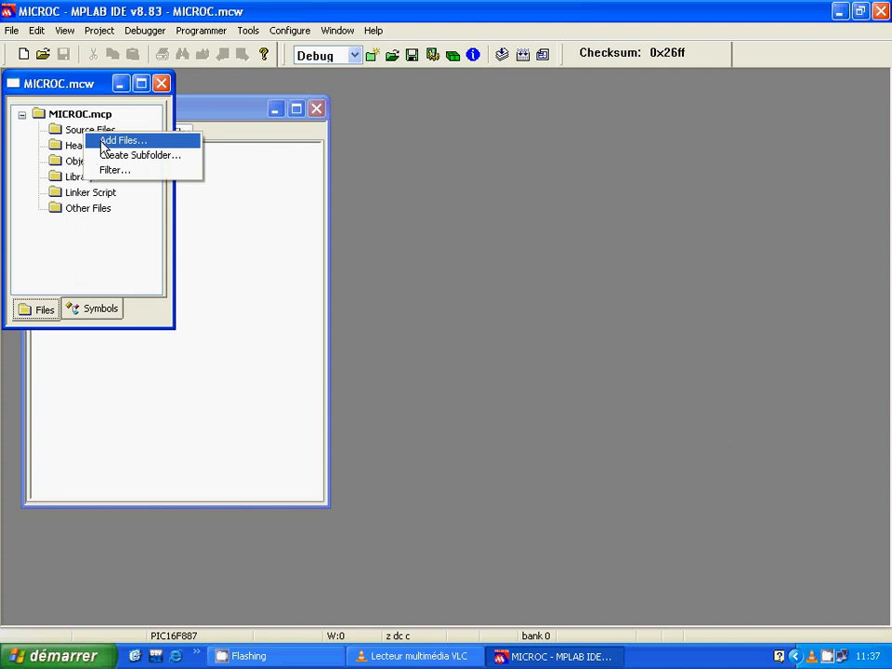
click(102, 142)
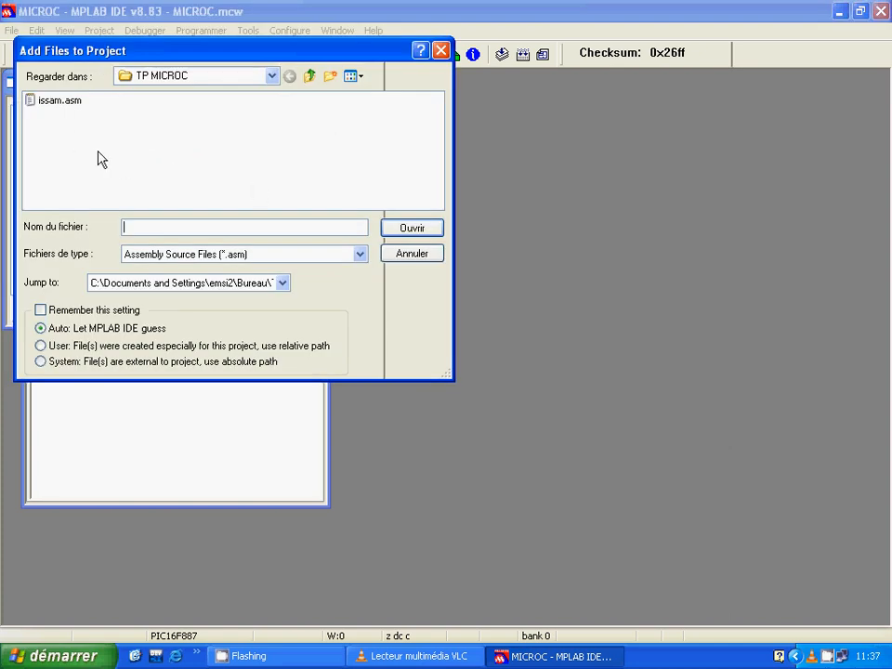
double_click(45, 103)
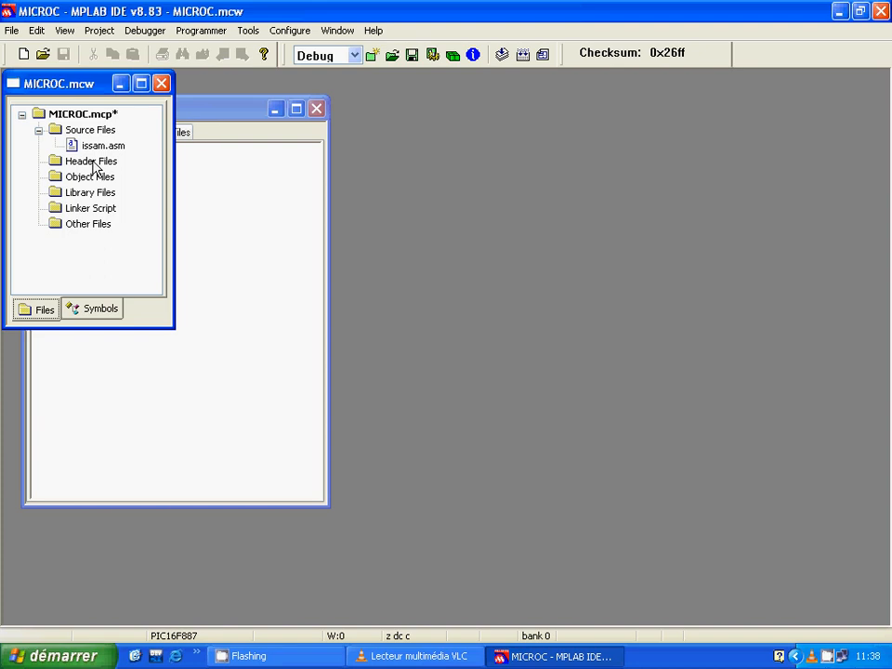
Add coucou.inc from the TP MICROC folder to the Header Files of the MICROC project
right_click(94, 165)
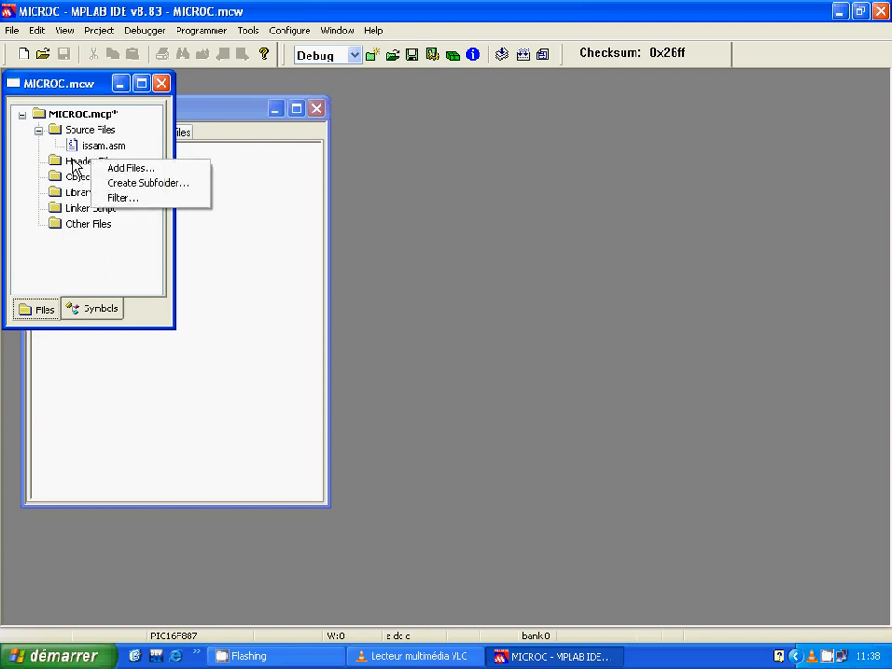
click(75, 167)
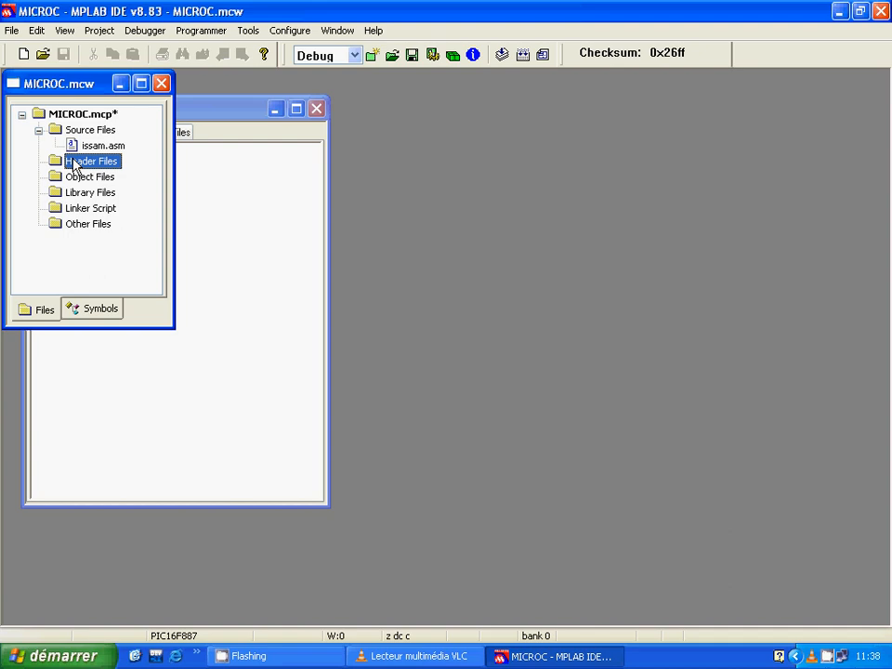
right_click(74, 163)
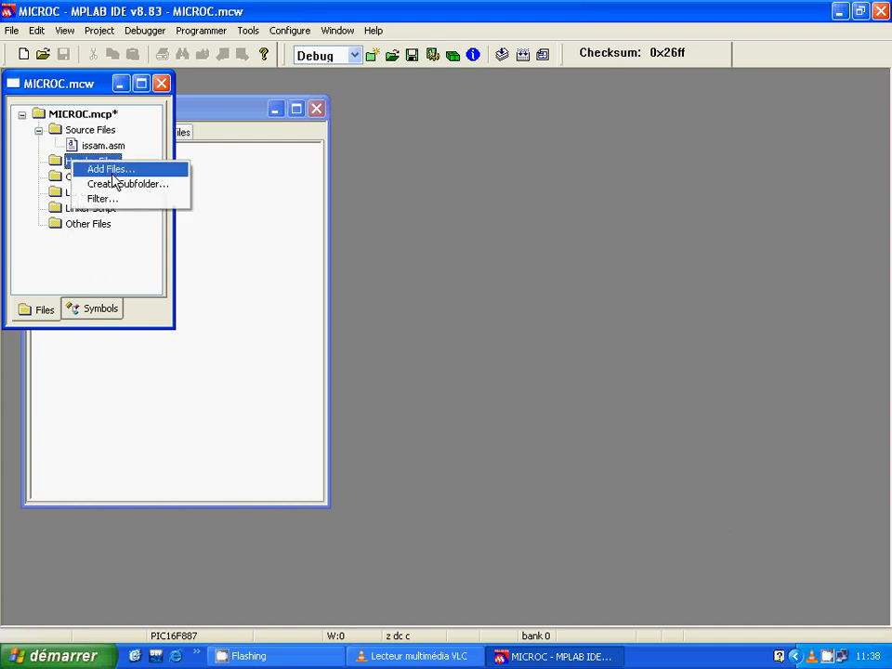
click(112, 170)
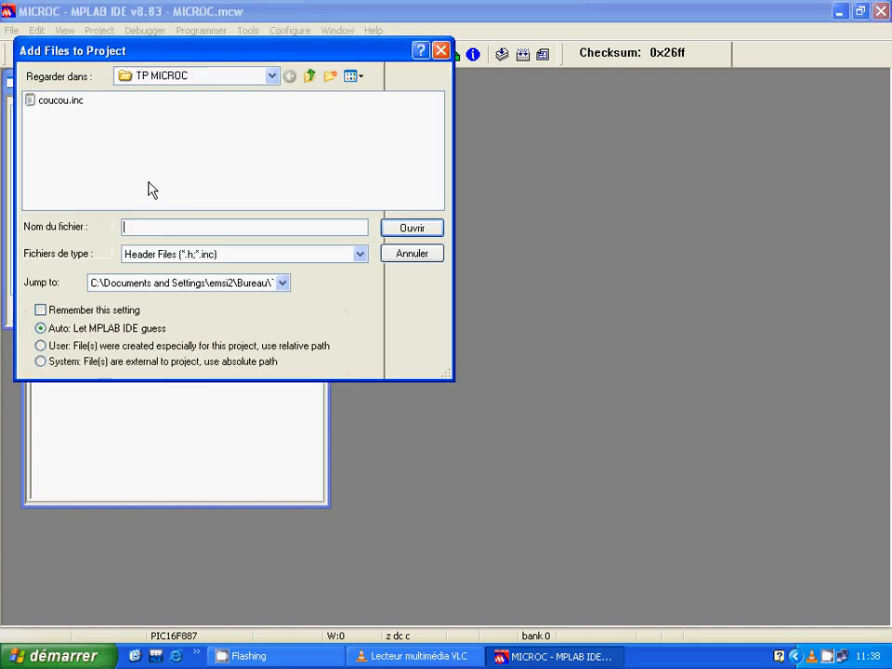
double_click(56, 103)
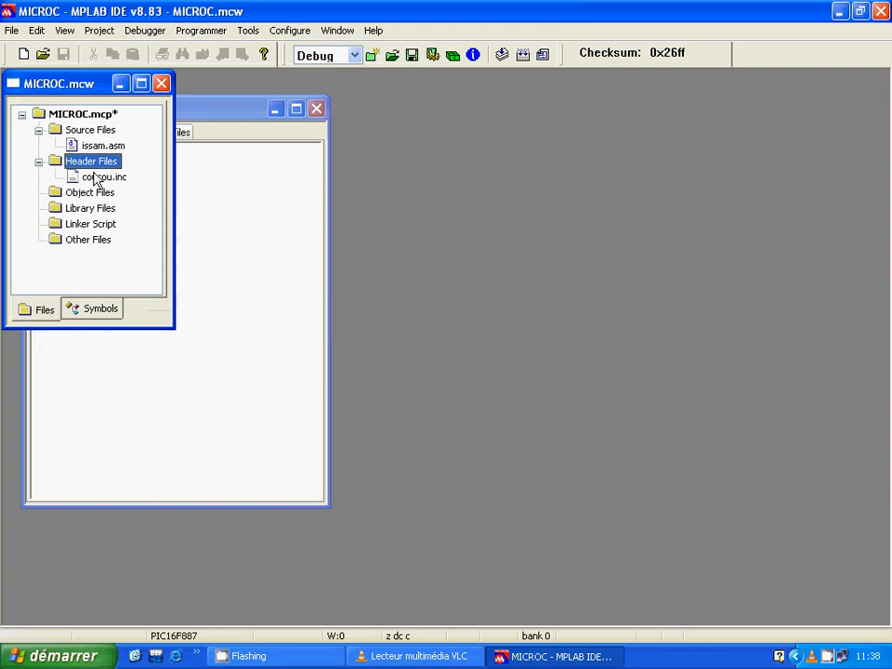
Open issam.asm from the project's Source Files and move its editor window clear of the project tree
click(96, 179)
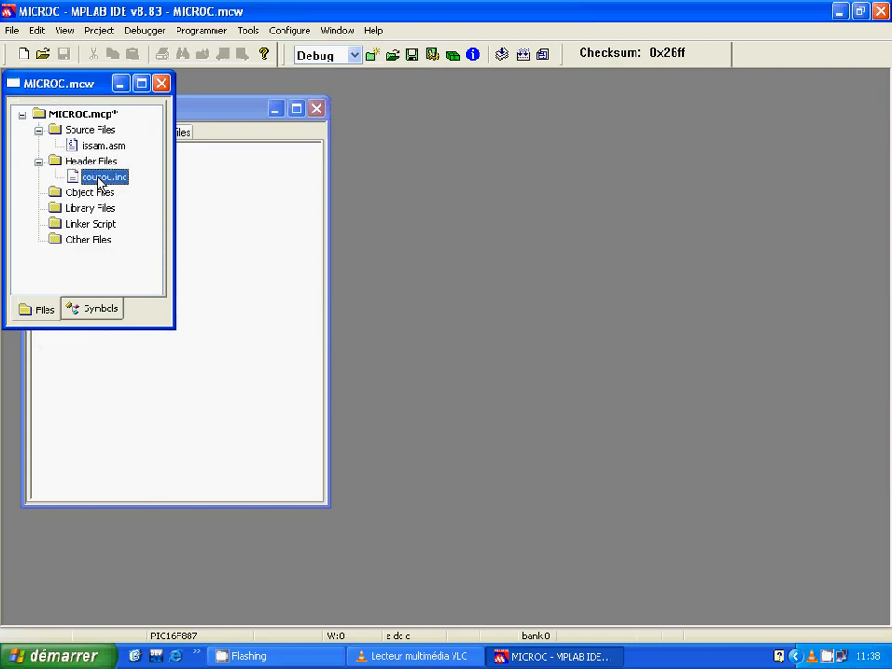
click(76, 145)
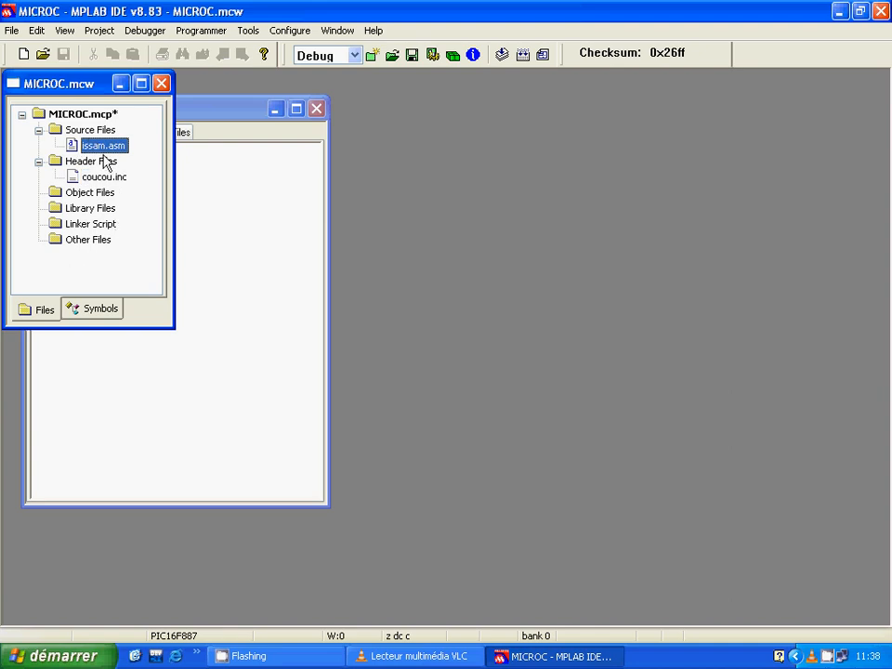
click(104, 176)
double_click(103, 144)
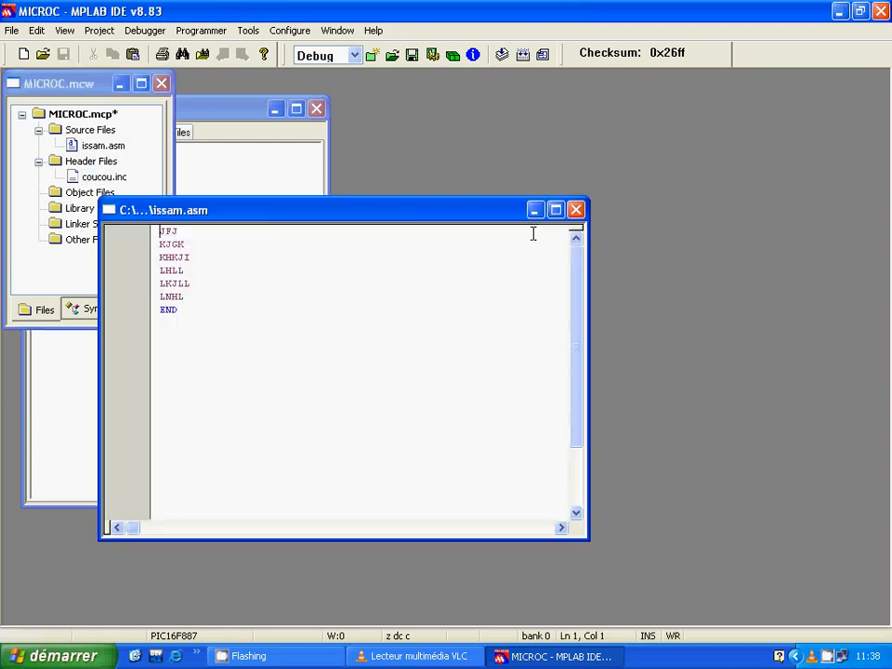
drag(424, 197, 560, 165)
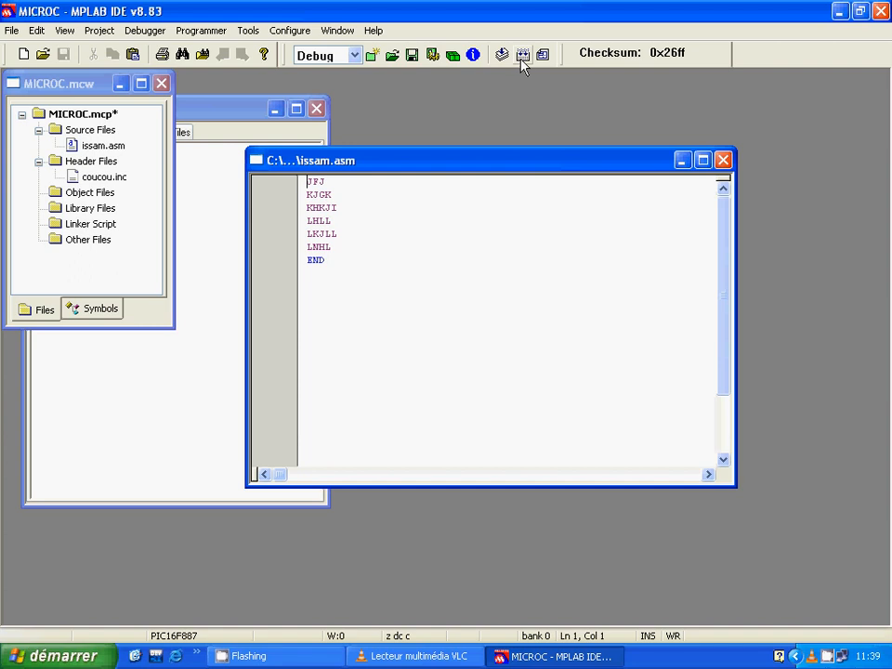
click(850, 656)
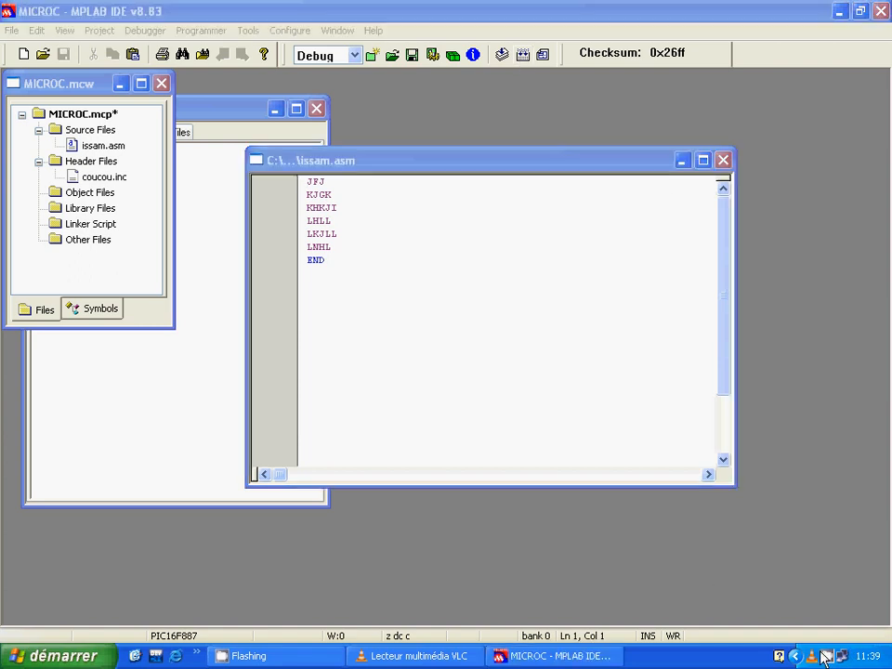